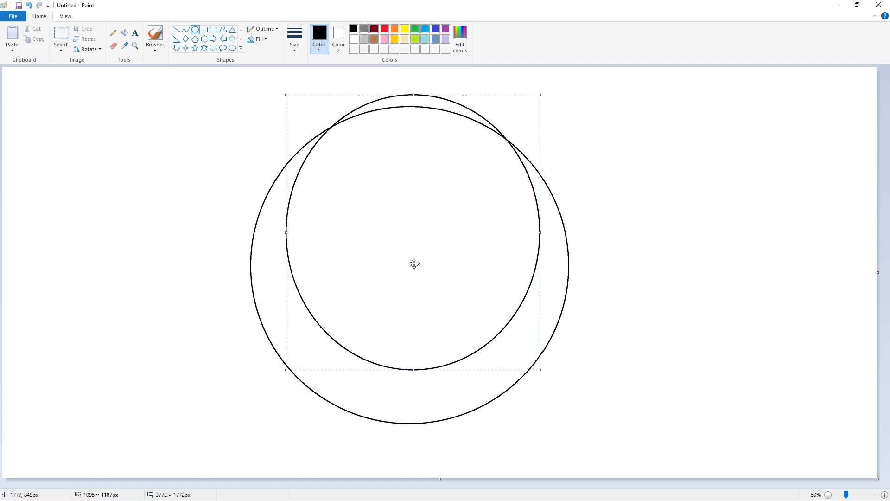
Move and resize the second circle so it sits concentric with the first
left_click_drag(415, 370, 422, 436)
left_click_drag(285, 266, 238, 276)
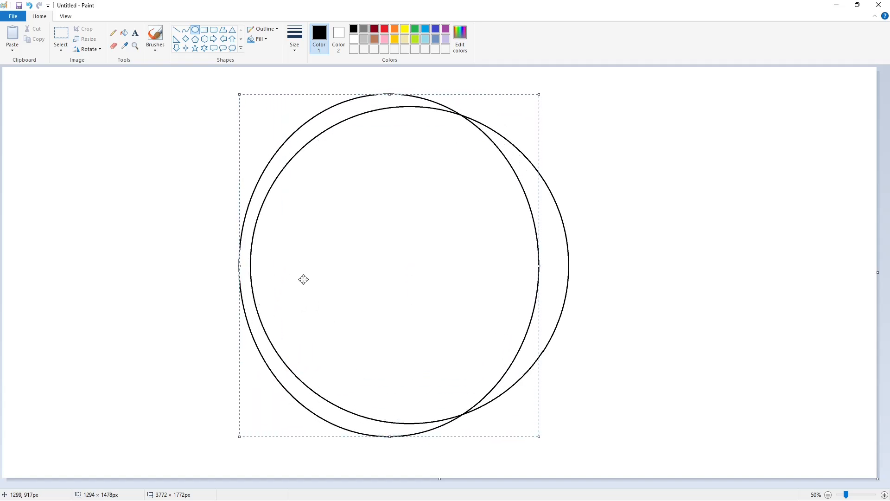
left_click_drag(541, 266, 582, 299)
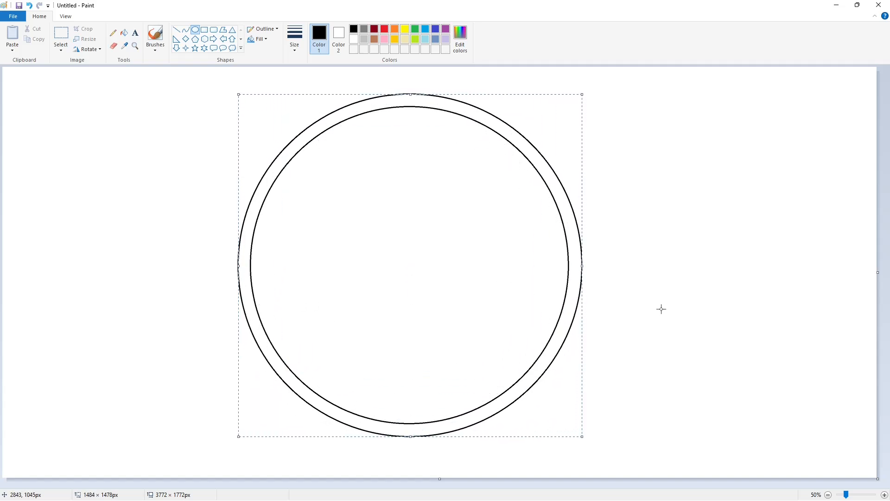
left_click(661, 309)
Draw a larger third circle centered around the others and fill the outer band black
left_click_drag(246, 123, 569, 442)
left_click_drag(323, 290, 328, 246)
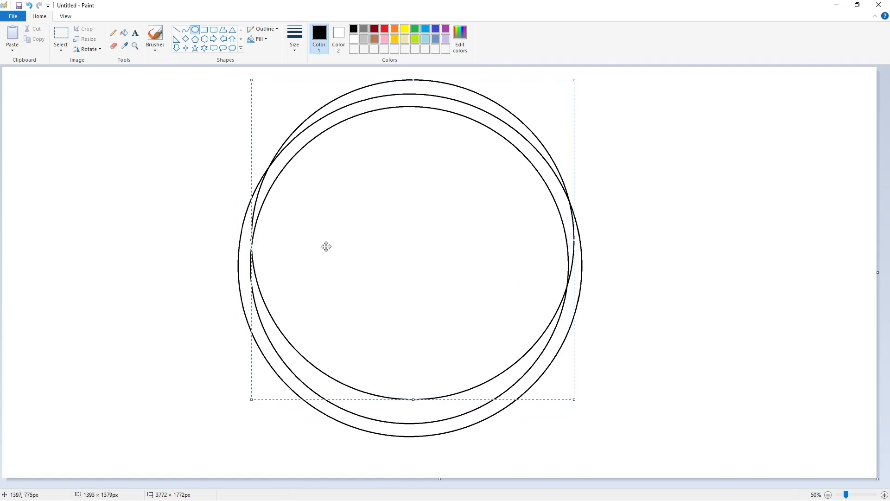
left_click_drag(408, 393, 419, 452)
left_click_drag(252, 283, 226, 285)
left_click_drag(579, 287, 596, 286)
left_click_drag(327, 262, 328, 262)
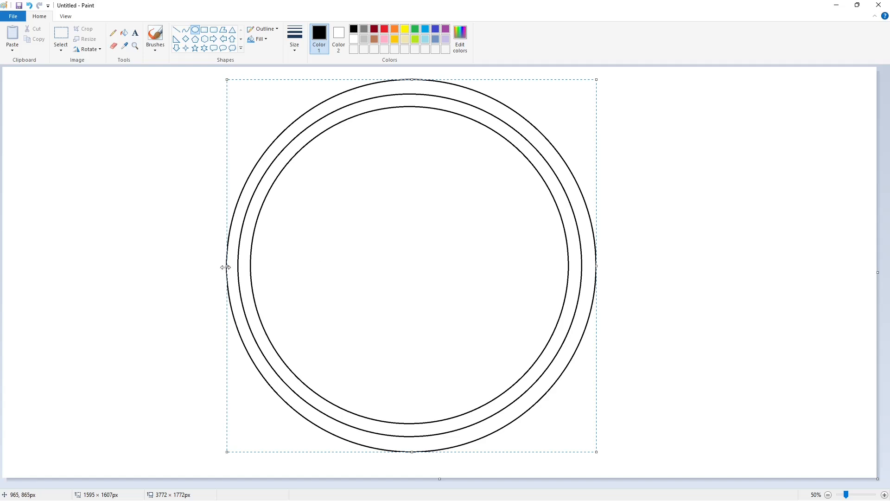
left_click(705, 308)
left_click(124, 33)
left_click(449, 89)
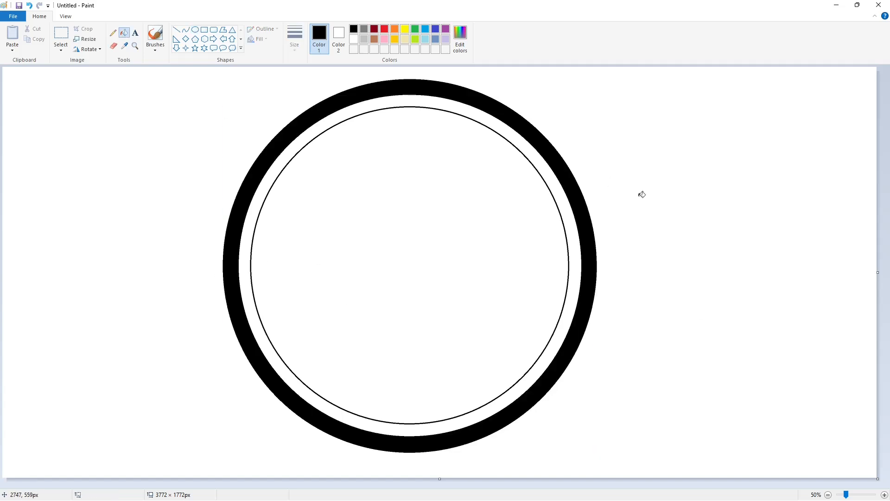
Try drawing an extra circle inside the ring, then discard it with undo
left_click(196, 30)
left_click_drag(304, 164, 496, 371)
left_click_drag(387, 294, 355, 272)
mouse_move(465, 246)
left_mouse_down()
mouse_move(519, 270)
mouse_move(550, 272)
left_mouse_up()
left_click_drag(411, 350, 412, 410)
left_click_drag(410, 142, 411, 125)
left_click_drag(362, 227, 356, 228)
left_click_drag(411, 128, 409, 125)
left_click_drag(403, 159, 405, 158)
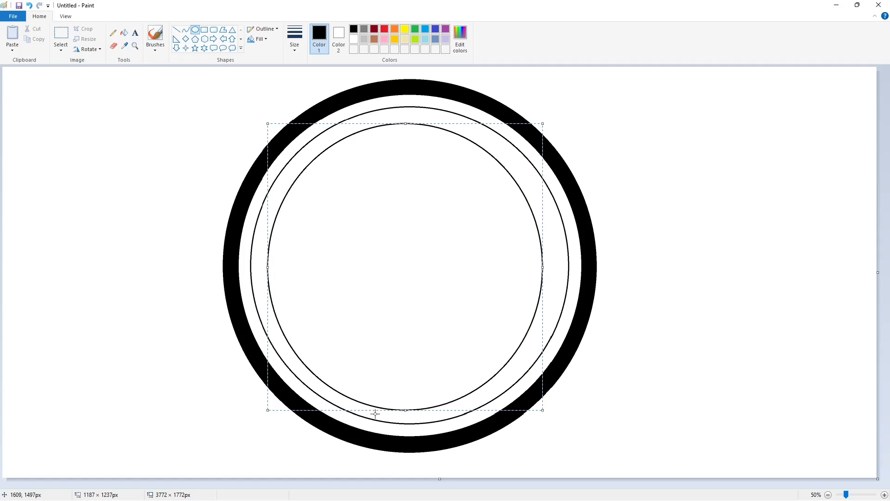
left_click_drag(405, 410, 404, 429)
key("ctrl+z")
Draw the blade's curved outer and inner edges at upper left with a thin stroke
left_click(186, 30)
left_click(294, 38)
left_click(312, 122)
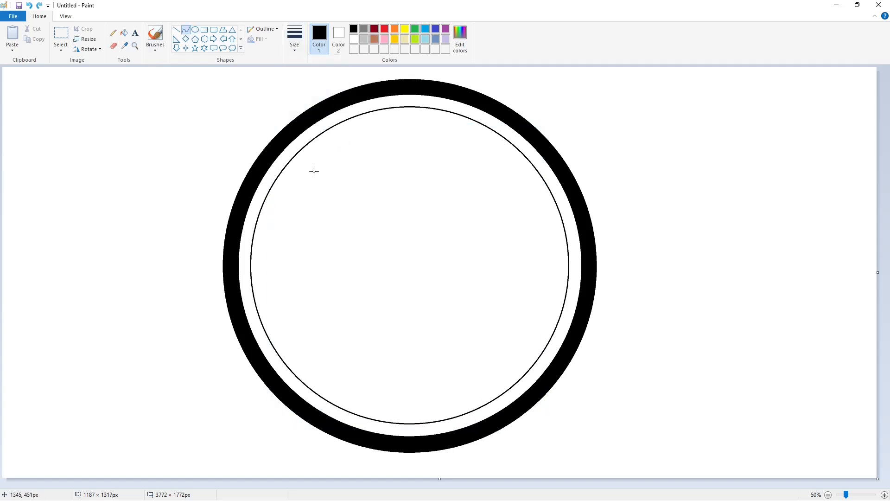
left_click_drag(381, 126, 272, 301)
mouse_move(348, 180)
left_mouse_down()
mouse_move(318, 153)
mouse_move(251, 235)
left_mouse_up()
left_click(514, 276)
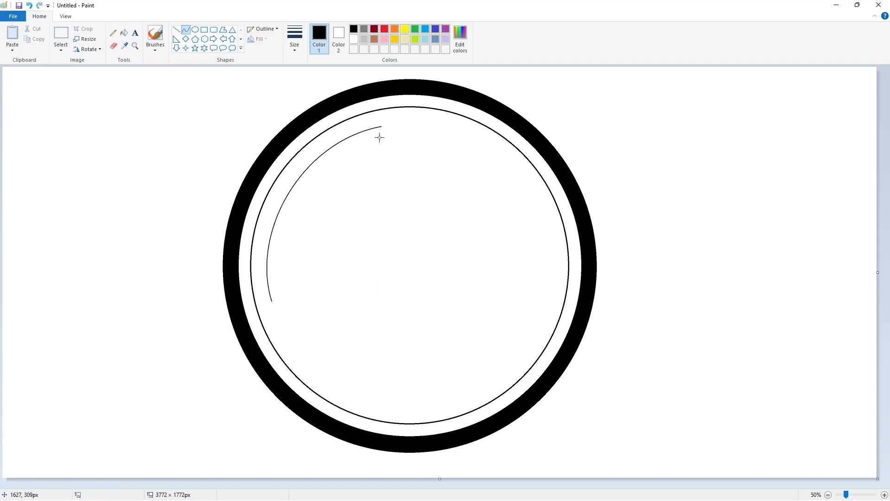
mouse_move(381, 129)
left_mouse_down()
mouse_move(272, 272)
mouse_move(272, 301)
left_mouse_up()
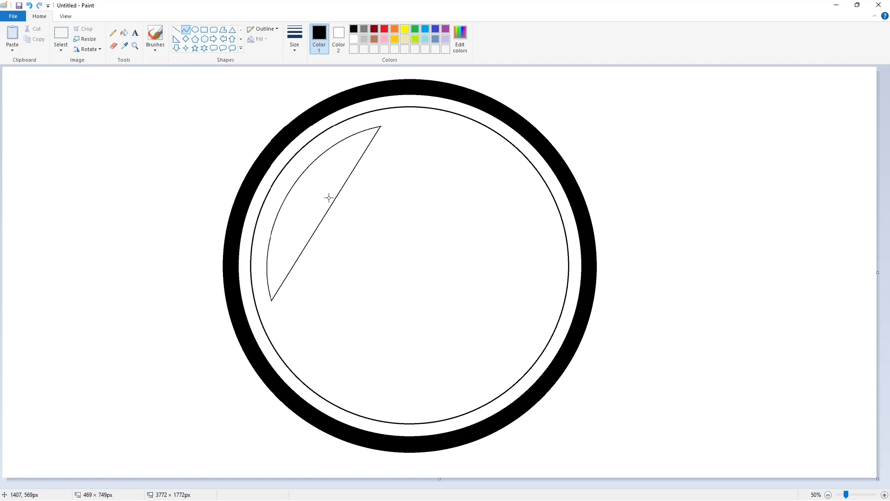
left_click_drag(328, 195, 267, 247)
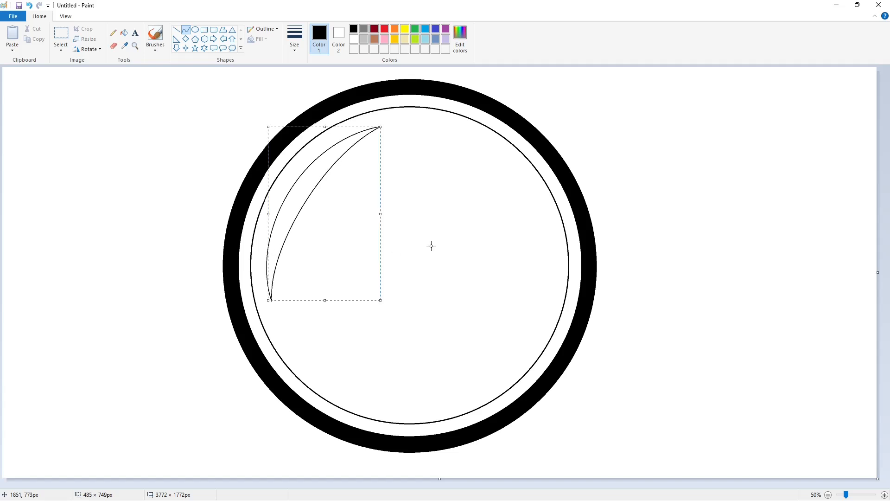
left_click(431, 247)
Draw socket edge lines across the blade, undoing a misplaced one
left_click(176, 30)
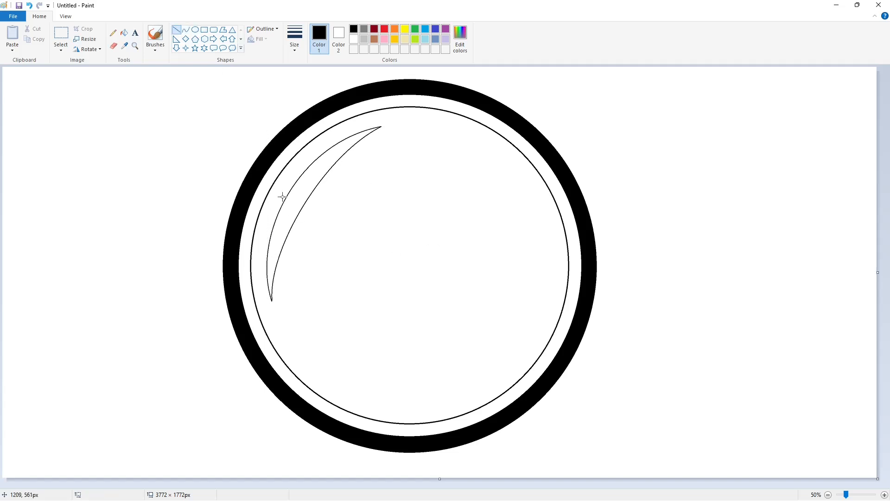
mouse_move(283, 197)
left_mouse_down()
mouse_move(294, 179)
mouse_move(317, 222)
left_mouse_up()
left_click_drag(294, 179, 331, 202)
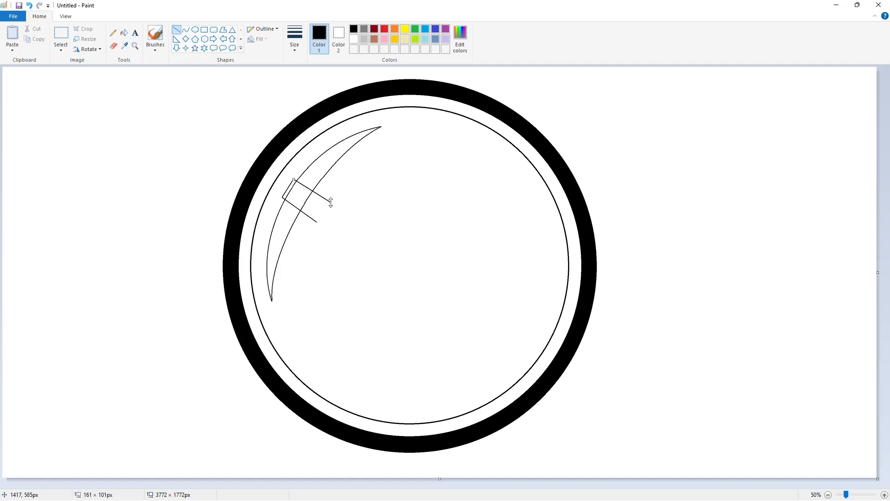
key("ctrl+z")
Draw the socket's side line and the handle's two long parallel edges to the lower right
mouse_move(282, 197)
left_mouse_down()
mouse_move(289, 201)
mouse_move(302, 185)
mouse_move(317, 223)
left_mouse_up()
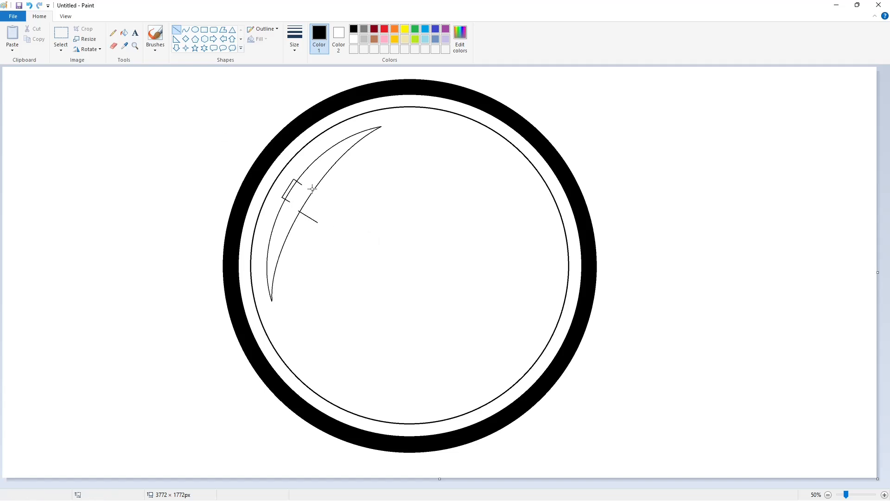
left_click_drag(313, 187, 518, 343)
left_click(318, 221)
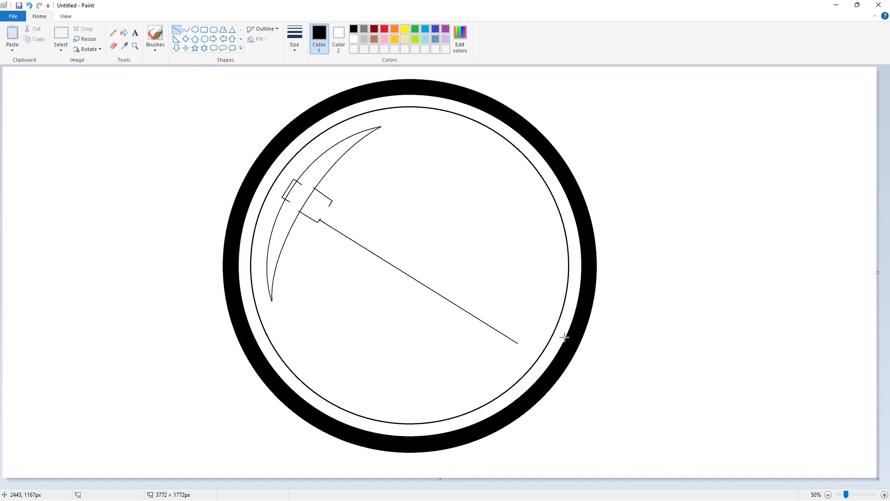
mouse_move(330, 206)
left_mouse_down()
mouse_move(525, 330)
mouse_move(525, 353)
mouse_move(538, 333)
mouse_move(526, 354)
mouse_move(533, 350)
left_mouse_up()
left_click(186, 30)
Finish the flared handle end and fill the blade and socket black, undoing a leaking fill
left_click(596, 352)
left_click(125, 33)
left_click(291, 186)
left_click(298, 191)
left_click(326, 211)
key("ctrl+z")
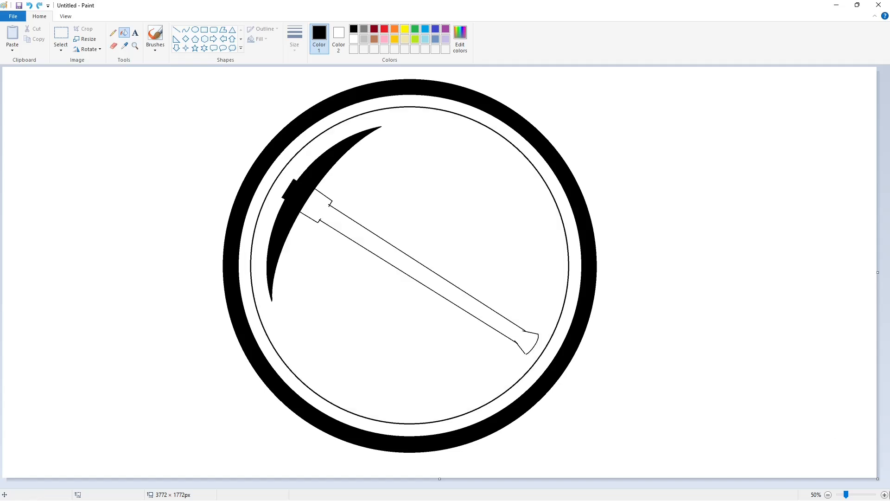
Zoom in on the handle end and close the gap at its tip with a short line
left_click(885, 495)
scroll(417, 473, "down", 1)
left_click_drag(396, 484, 625, 485)
scroll(560, 438, "down", 1)
scroll(464, 302, "down", 1)
left_click(177, 29)
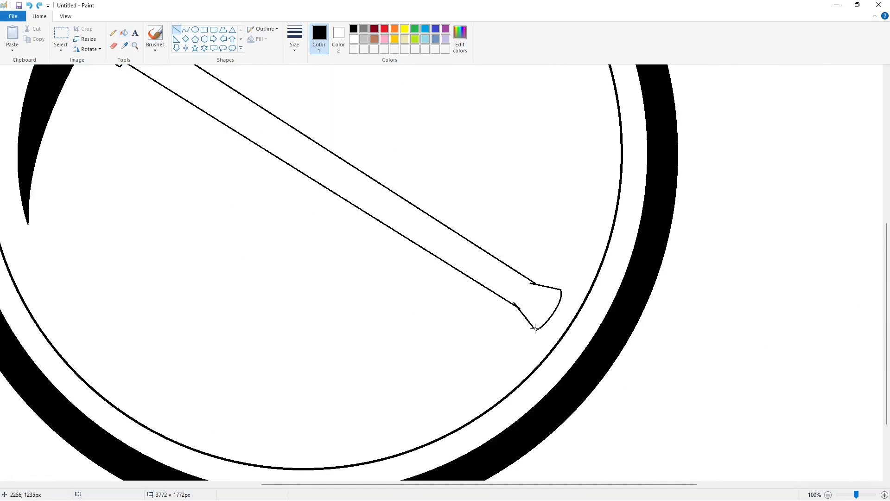
left_click_drag(535, 328, 530, 322)
left_click(604, 320)
Fill the handle solid black and patch a tiny gap at the flared tip
left_click(124, 32)
left_click(324, 157)
left_click(177, 30)
left_click_drag(561, 301, 561, 302)
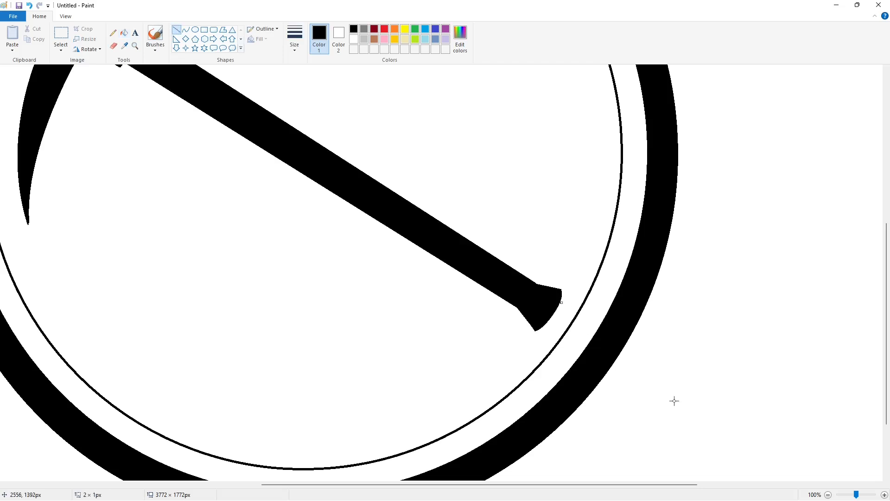
left_click(828, 495)
Select the whole emblem, copy it, and paste a copy
left_click(61, 35)
left_click_drag(135, 71, 628, 465)
key("ctrl+c")
key("ctrl+v")
left_click(61, 49)
Delete the transparent pasted copy and recolor the original pickaxe and outer ring purple
left_click(85, 133)
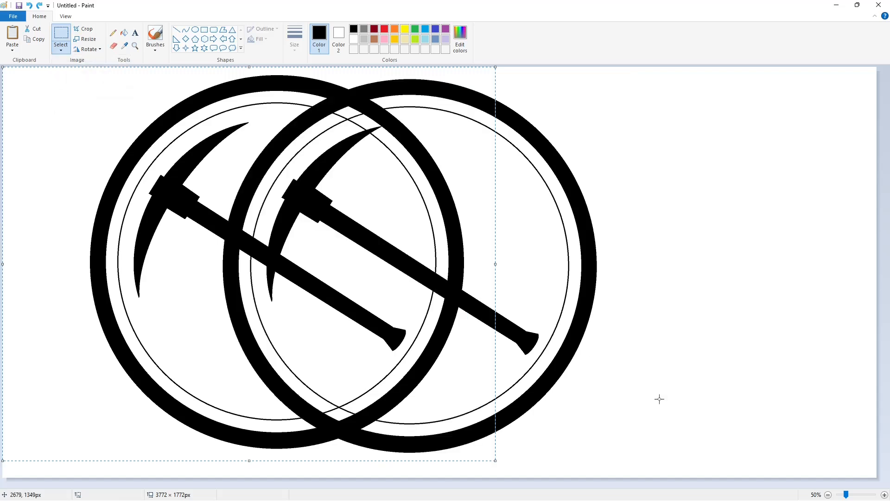
key("Delete")
left_click(885, 495)
left_click_drag(853, 485, 626, 467)
left_click(124, 33)
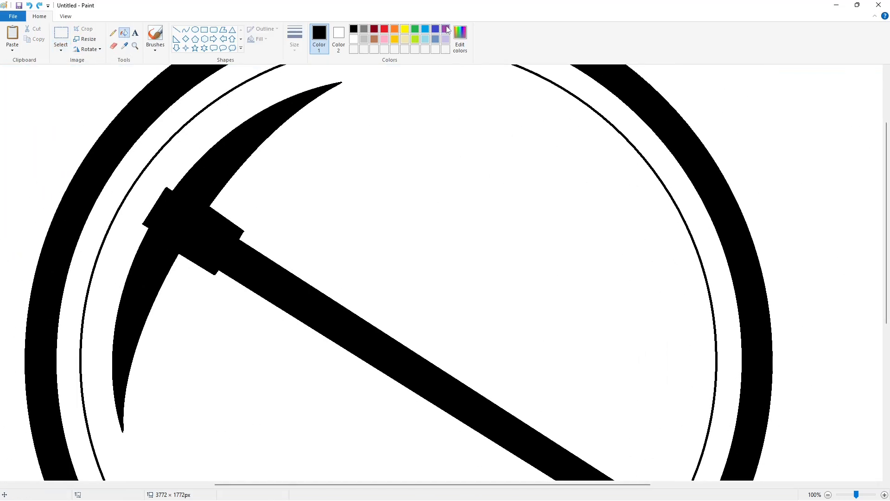
left_click(447, 27)
left_click(446, 389)
left_click(744, 288)
scroll(743, 288, "up", 3)
Paste the black copy and nudge it with arrow keys until aligned over the purple emblem
key("ctrl+v")
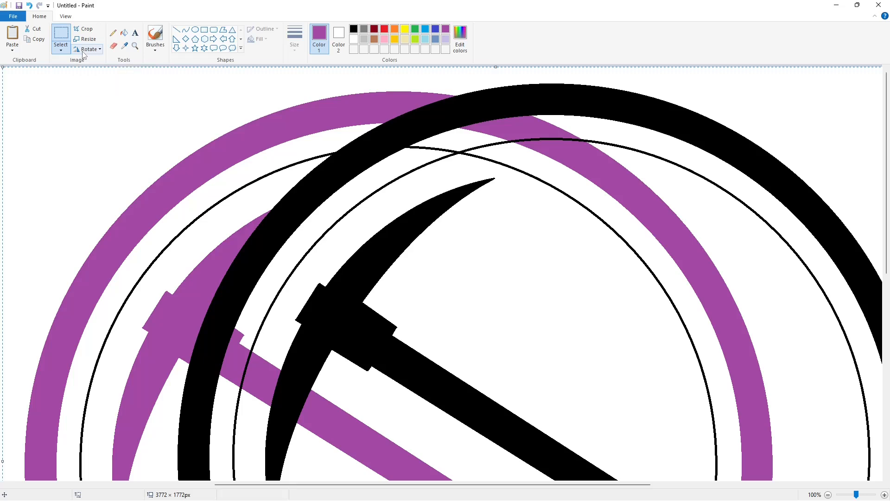
left_click_drag(510, 245, 388, 253)
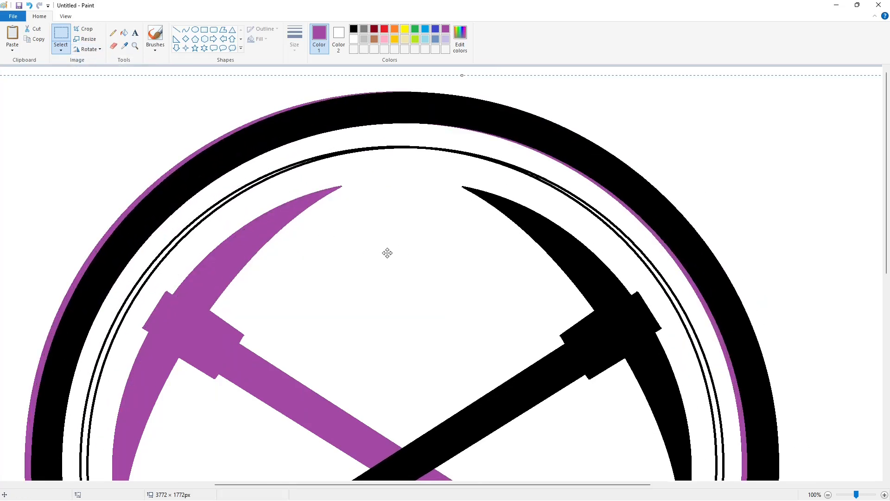
key("Up")
key("Left")
key("Left")
key("Left")
key("Left")
key("Left")
scroll(389, 246, "down", 2)
key("Left")
key("Left")
key("Left")
key("Left")
key("Left")
key("Left")
key("Left")
key("Left")
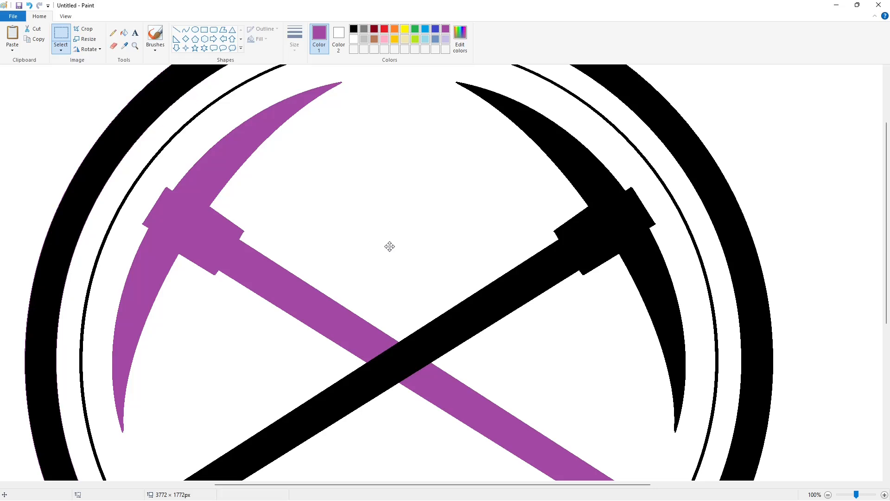
key("Left")
key("Left")
scroll(814, 290, "down", 5)
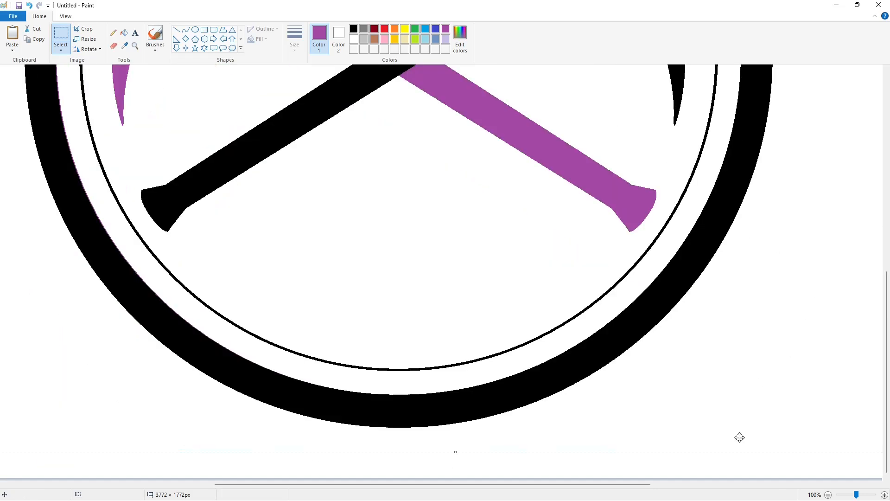
scroll(739, 437, "up", 5)
scroll(739, 437, "down", 5)
left_click(828, 495)
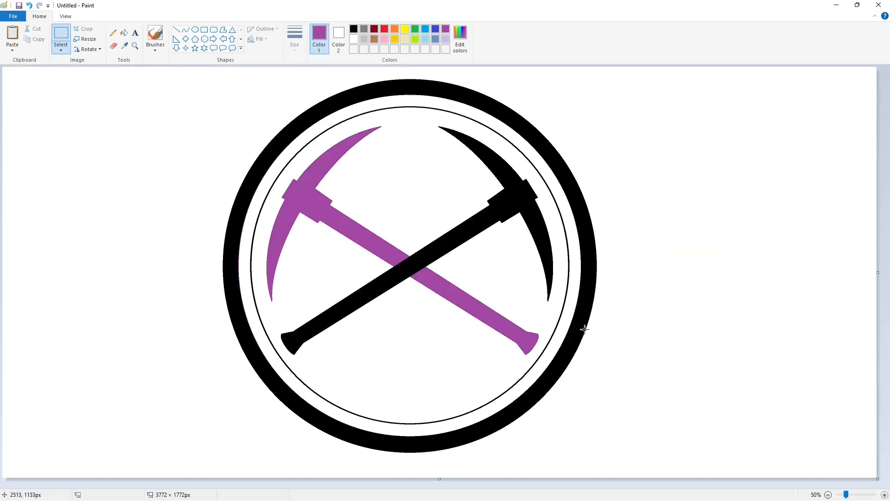
Try filling the area outside the ring, then undo it
left_click(124, 32)
left_click(361, 74)
key("ctrl+z")
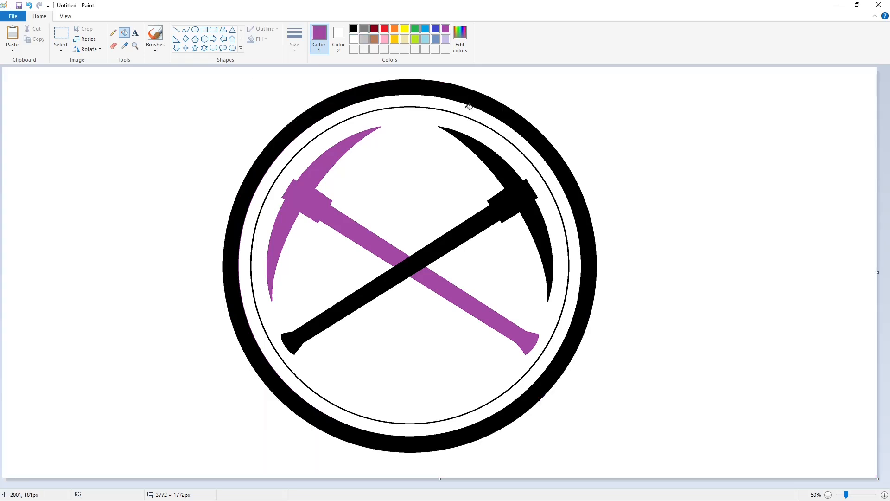
Fill the band between the rings, then restore it to white
left_click(467, 108)
left_click(353, 39)
left_click(433, 103)
Separate the two handles with a line, then fill the purple handle and head black
left_click(176, 30)
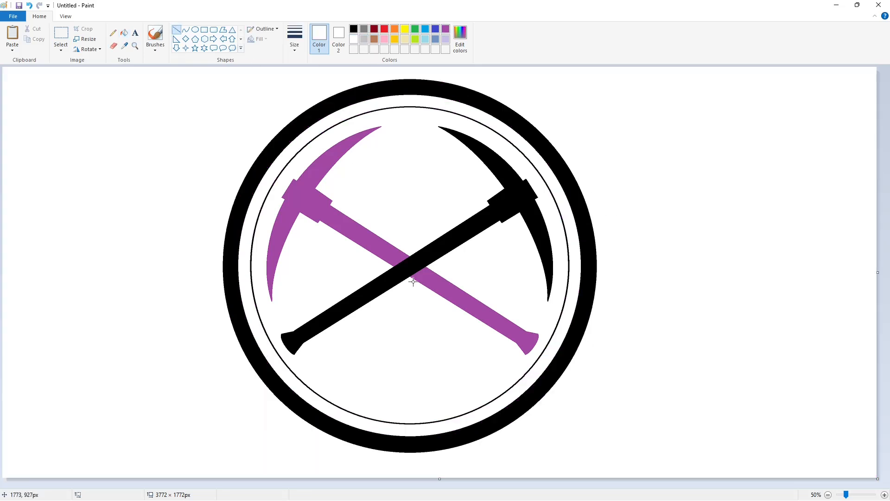
left_click_drag(413, 282, 438, 265)
left_click(124, 33)
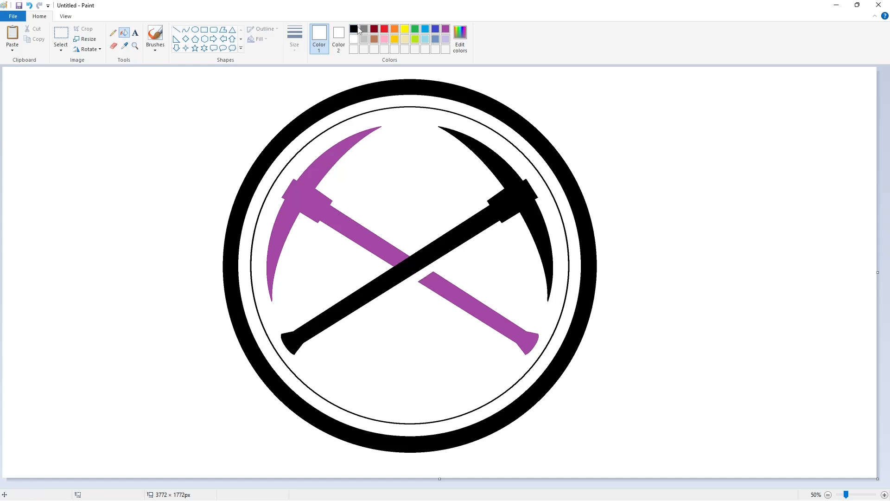
left_click(356, 29)
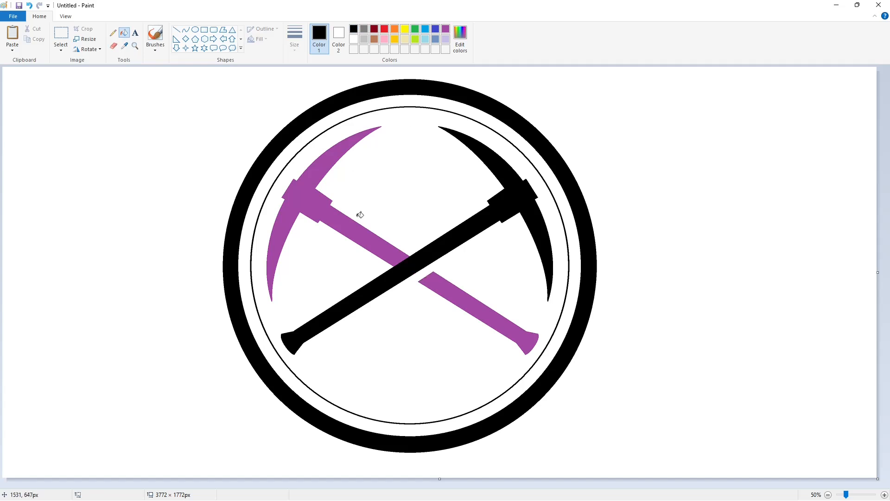
left_click(460, 294)
left_click(416, 260)
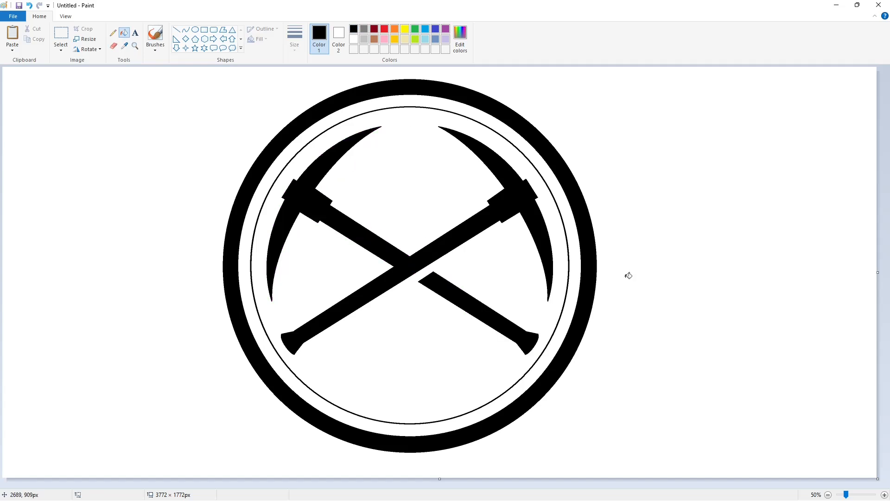
left_click(223, 30)
left_click(294, 37)
Draw a closed polygon mountain outline between the pickaxe heads
left_click(310, 96)
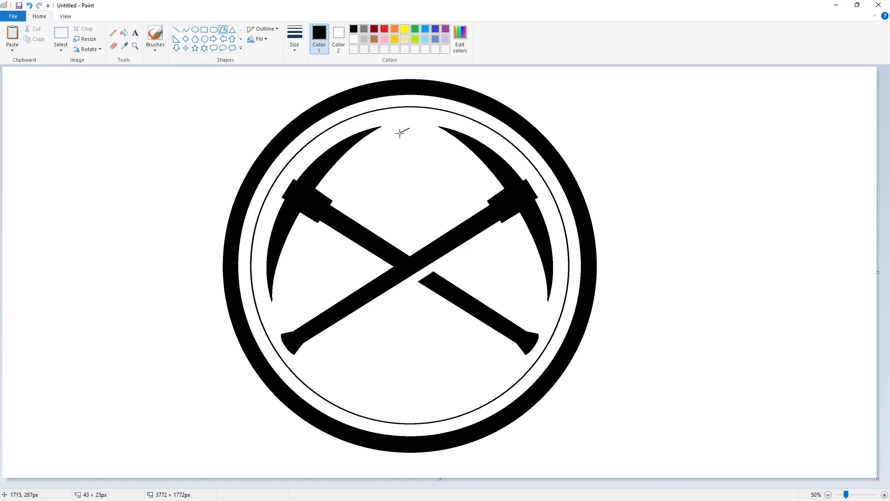
left_click_drag(400, 133, 353, 197)
left_click(472, 200)
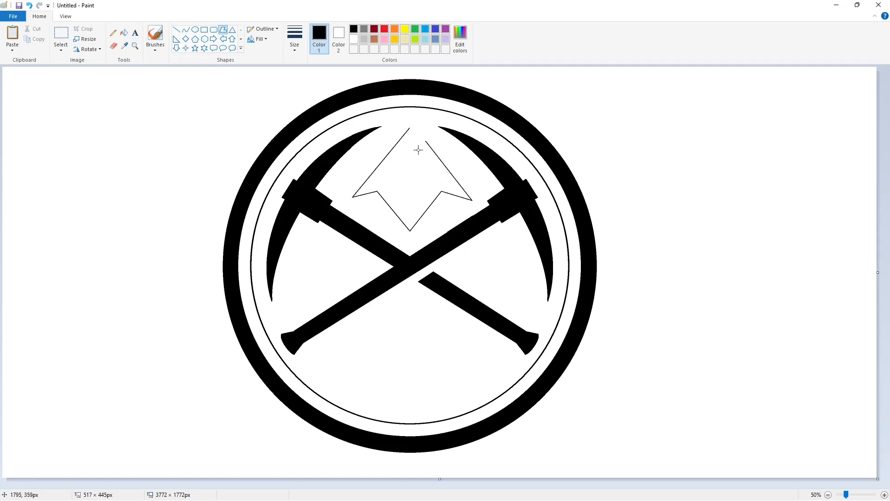
left_click(409, 128)
Split the mountain with a vertical purple line and fill its left half purple
left_click(884, 495)
left_click_drag(403, 485, 594, 485)
scroll(451, 292, "up", 3)
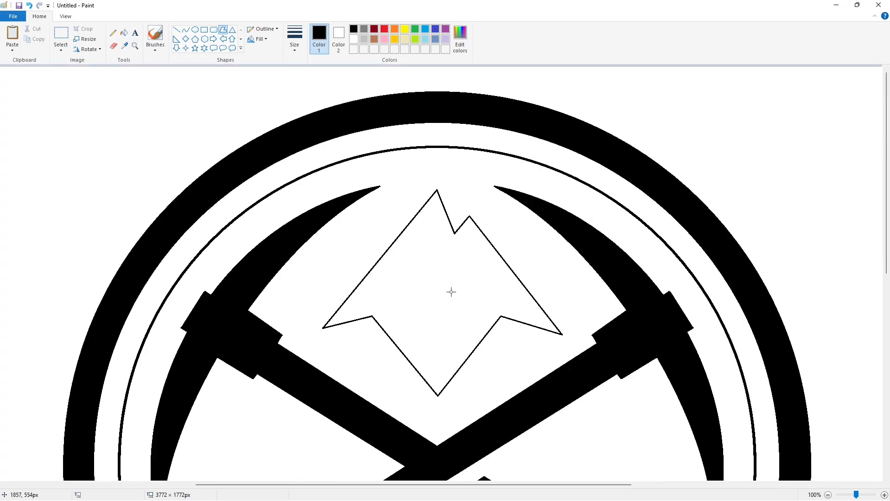
left_click(176, 29)
left_click(446, 29)
left_click_drag(437, 179, 437, 412)
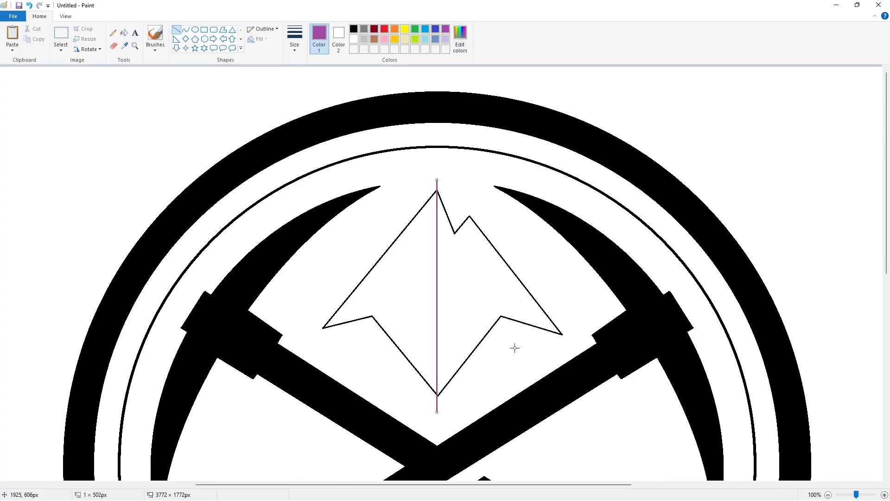
left_click(124, 32)
left_click(343, 246)
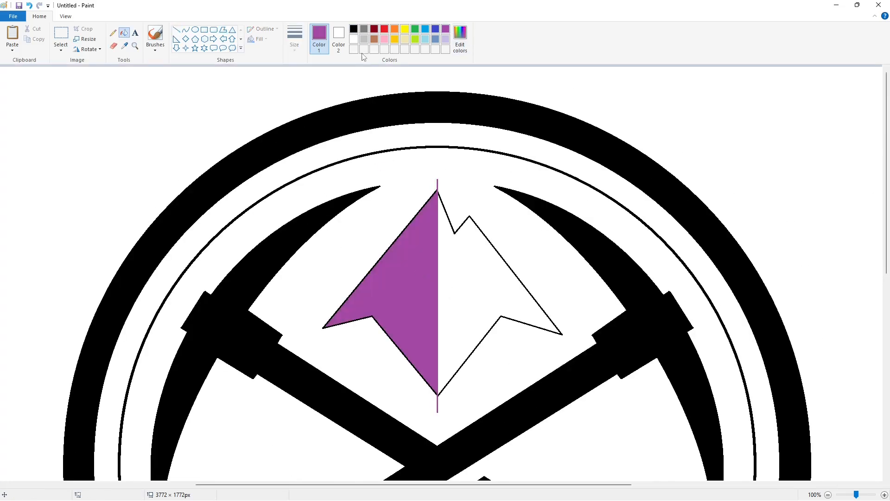
Turn the left half's outline purple and cover its upper-left edge with a thick white line
left_click(437, 191)
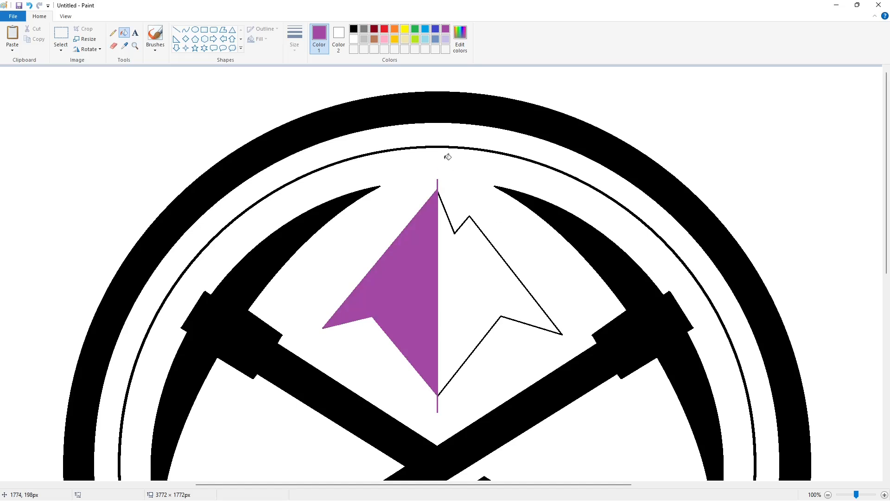
left_click(176, 29)
left_click(353, 39)
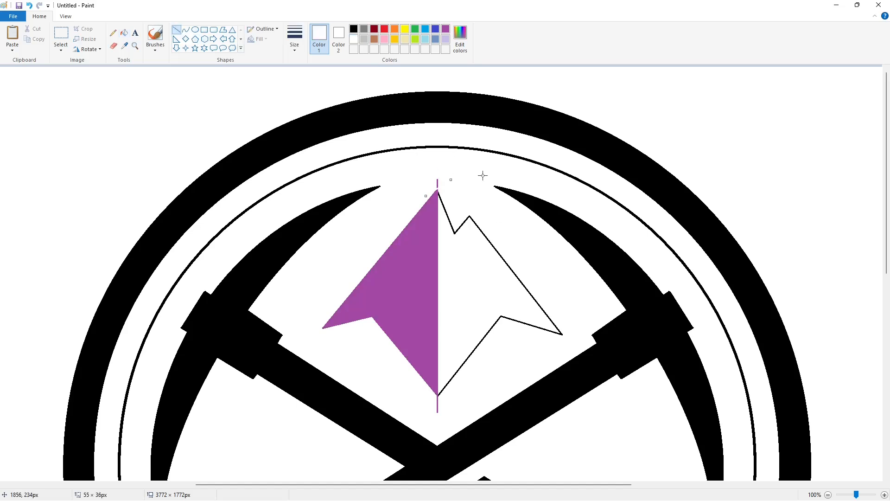
key("ctrl+z")
left_click(294, 39)
left_click(315, 119)
mouse_move(319, 330)
left_mouse_down()
mouse_move(437, 165)
mouse_move(459, 164)
mouse_move(314, 334)
left_mouse_up()
left_click(135, 73)
Clear the purple slivers below the mountain's base and tip with white
left_click(124, 33)
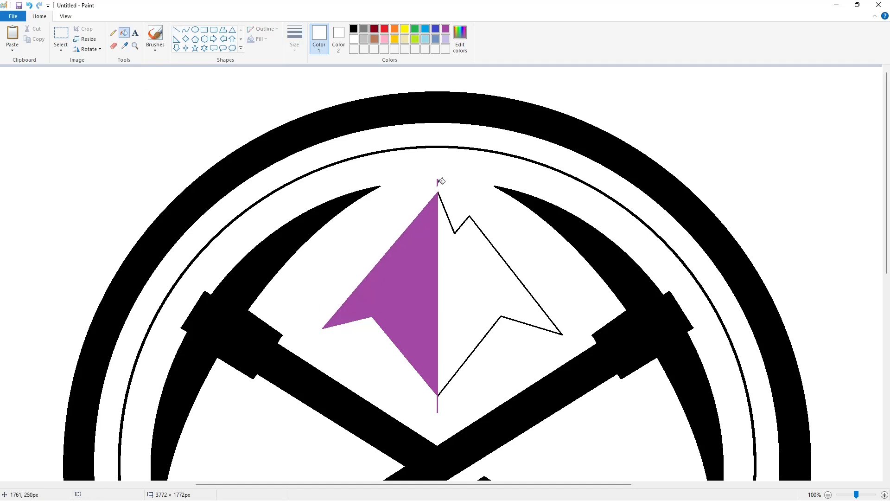
left_click(176, 29)
left_click_drag(434, 393, 445, 404)
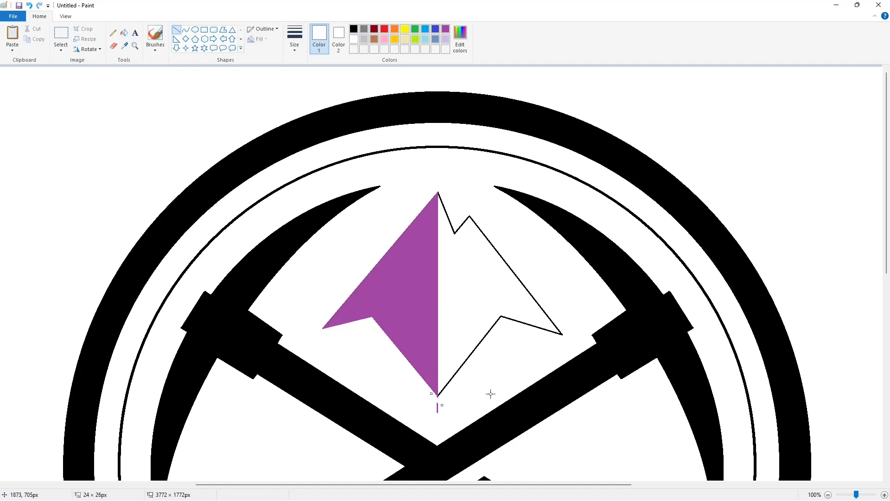
left_click(124, 33)
left_click(437, 407)
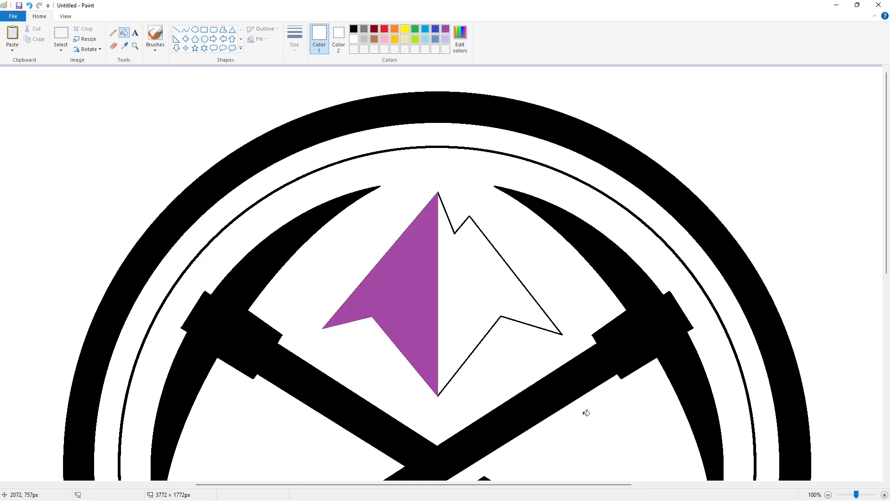
Zoom to 200% and fill the mountain's right half blue
left_click(884, 495)
left_click_drag(491, 484, 526, 431)
left_click(354, 29)
left_click(364, 213)
left_click(436, 29)
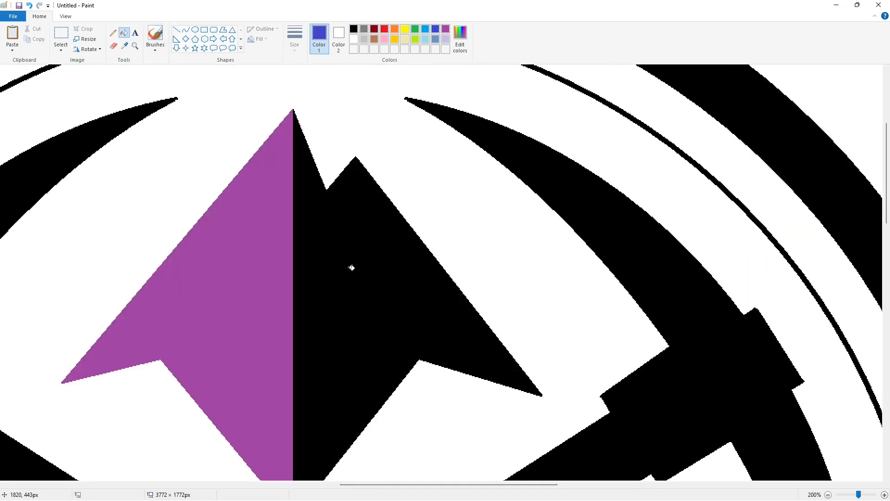
left_click(352, 264)
Draw a thin black vertical line down from the second peak and zoom back to 50%
left_click(354, 28)
left_click(176, 29)
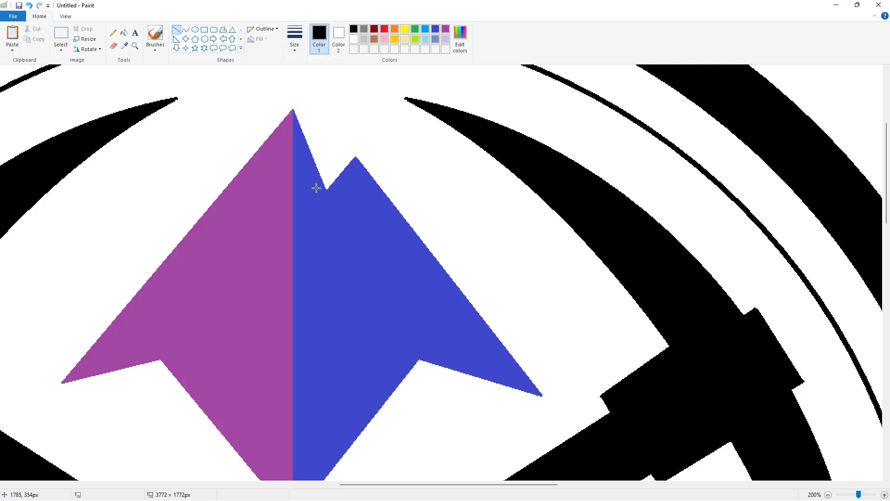
left_click_drag(356, 158, 355, 191)
left_click(294, 39)
left_click(316, 73)
key("ctrl+z")
left_click_drag(356, 150, 355, 191)
key("ctrl+z")
left_click(828, 494)
left_click(828, 494)
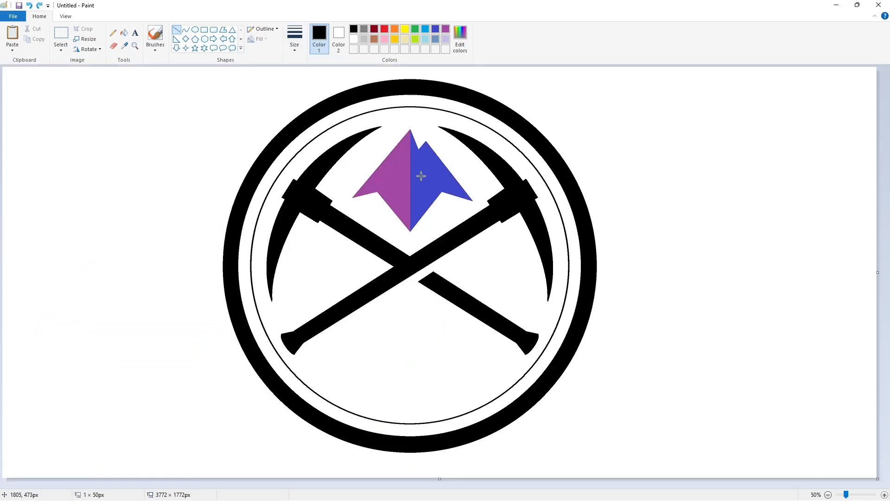
left_click_drag(426, 165, 427, 136)
Zoom in, draw a thin black line down from the notch and fill the sliver beside it black
left_click(885, 495)
scroll(630, 448, "up", 4)
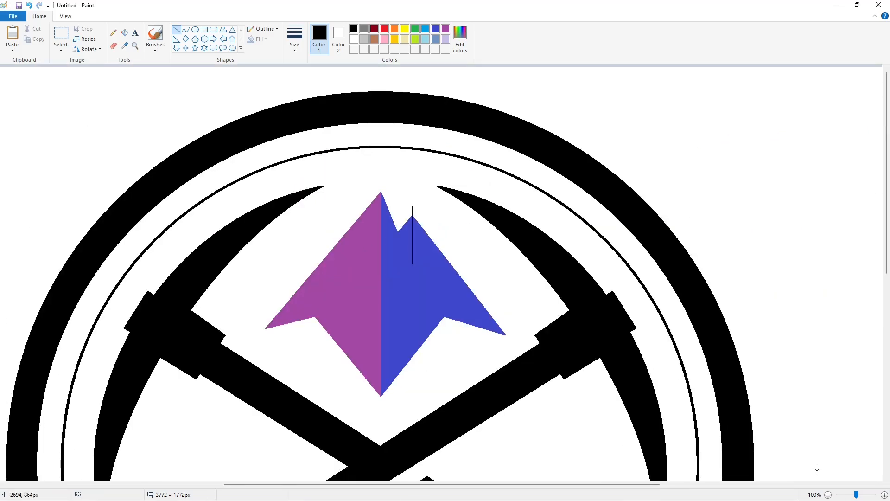
left_click(885, 495)
left_click_drag(402, 484, 477, 484)
left_click_drag(492, 189, 523, 263)
left_click(124, 33)
left_click(509, 170)
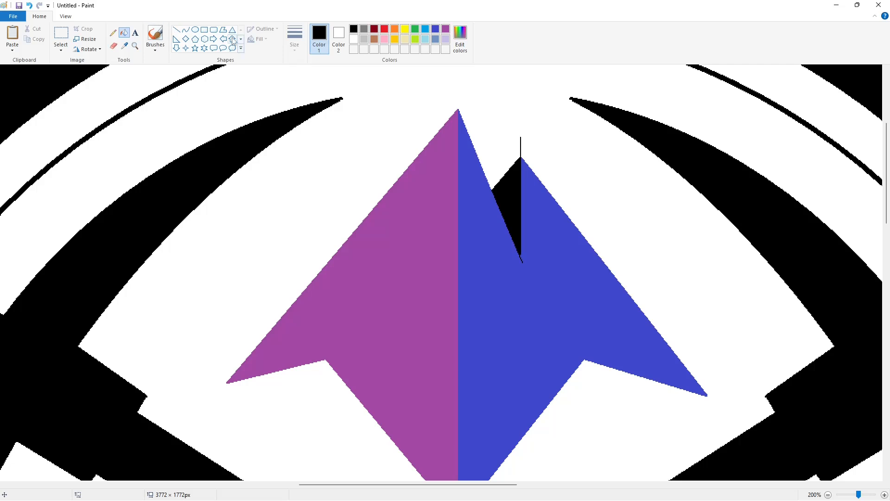
Draw a thinner white line over the mountain's tip
left_click(177, 29)
left_click(294, 39)
left_click(308, 101)
left_click(353, 38)
left_click_drag(511, 160, 539, 148)
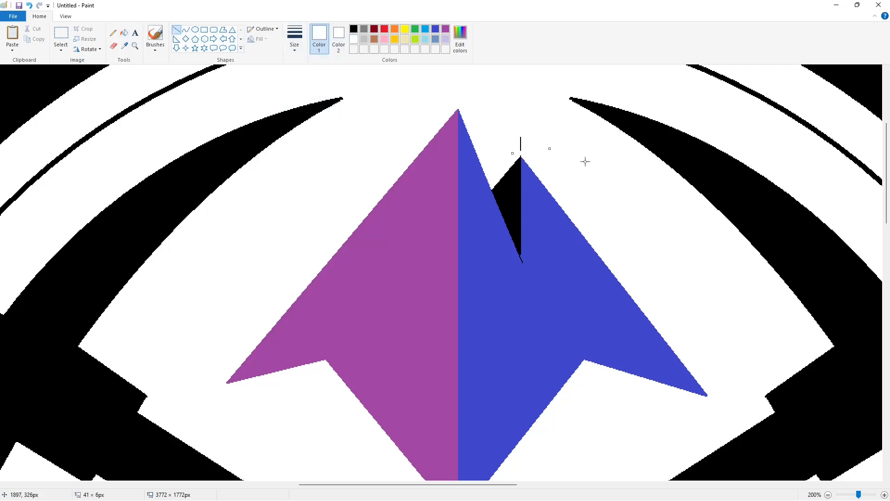
left_click(585, 161)
Add a black line in the notch, trim its bottom tip with indigo, add a white line by the peak, and zoom out
left_click(435, 28)
left_click(353, 28)
left_click_drag(517, 237, 533, 290)
left_click(436, 29)
left_click(556, 285)
left_click_drag(515, 262, 527, 261)
left_click(354, 39)
left_click_drag(522, 126, 521, 151)
scroll(695, 322, "down", 2)
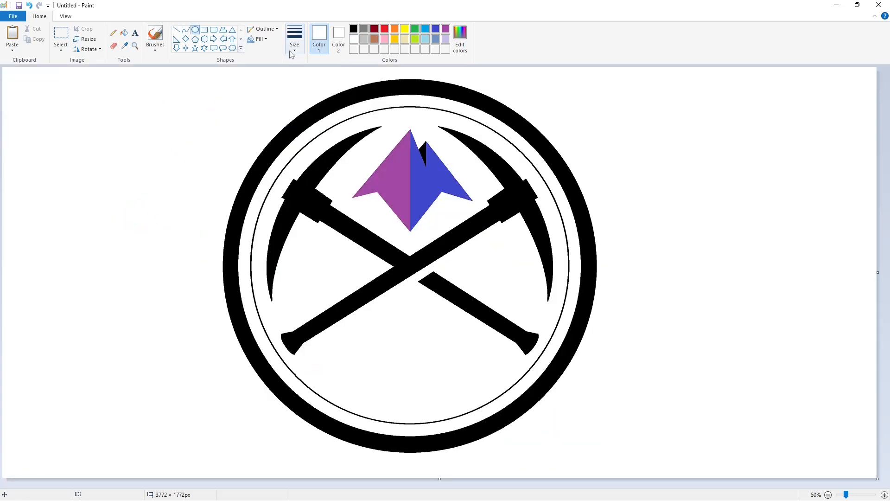
Draw a black circle below the crossed pickaxes and stretch it to size
left_click(293, 47)
left_click(312, 102)
left_click(296, 47)
left_click(311, 102)
left_click(354, 29)
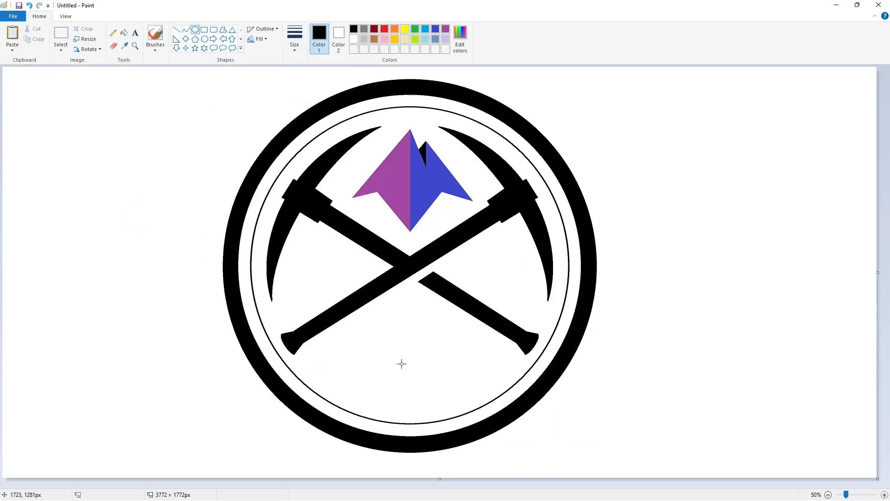
left_click_drag(376, 319, 452, 401)
left_click_drag(414, 366, 409, 358)
left_click_drag(409, 391, 419, 406)
left_click_drag(371, 358, 362, 368)
left_click_drag(447, 358, 458, 370)
left_click(514, 389)
Flood-fill the new circle purple
left_click(124, 33)
left_click(410, 355)
left_click(446, 29)
left_click(411, 355)
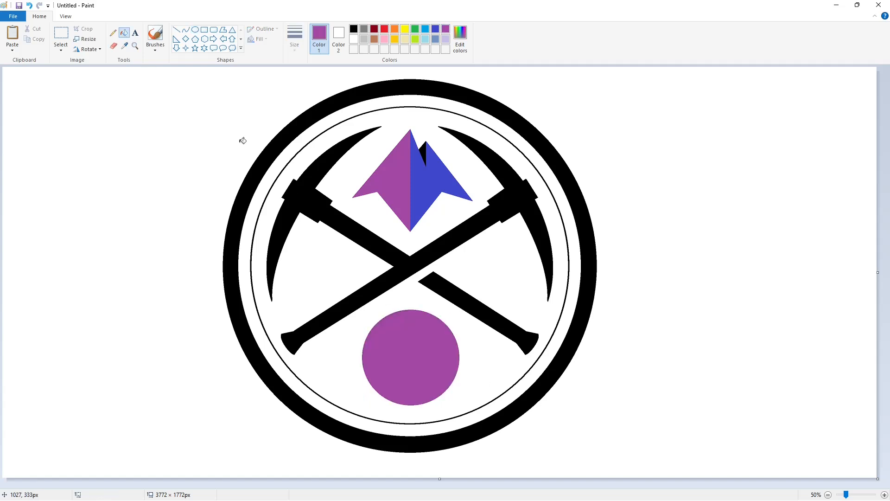
Draw thick white vertical and horizontal lines through the circle, then a white curve across its top
left_click(177, 30)
left_click(296, 51)
left_click(312, 122)
left_click_drag(410, 302, 410, 416)
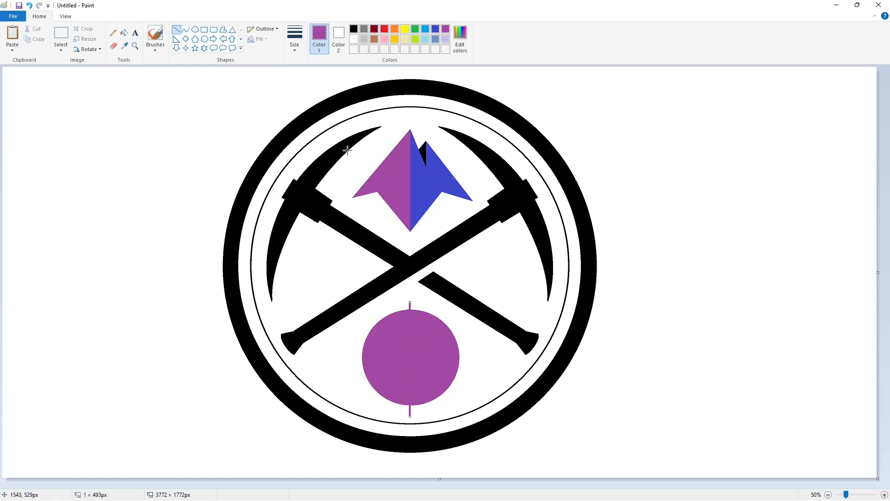
left_click(353, 39)
key("ctrl+plus")
key("ctrl+plus")
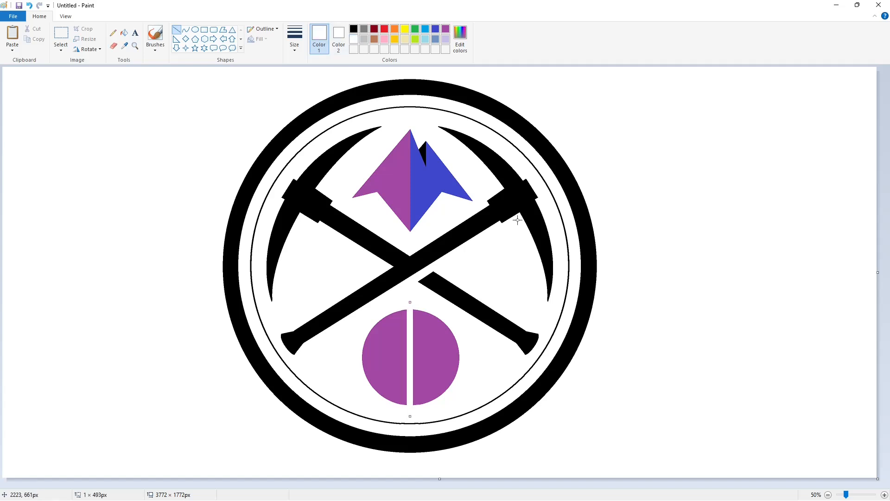
left_click_drag(360, 356, 483, 357)
left_click(539, 377)
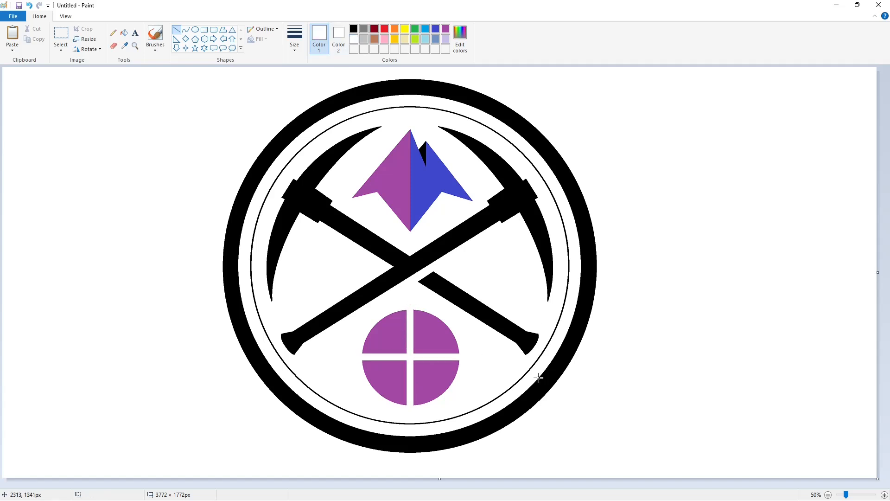
left_click(186, 29)
mouse_move(375, 320)
left_mouse_down()
mouse_move(448, 320)
mouse_move(422, 338)
mouse_move(444, 322)
left_mouse_up()
Replace the white curve with a very thick black arc drawn beside the logo
key("ctrl+z")
left_click(296, 49)
left_click(315, 107)
left_click(354, 29)
mouse_move(401, 330)
left_mouse_down()
mouse_move(395, 338)
mouse_move(742, 337)
left_mouse_up()
key("ctrl+plus")
key("ctrl+plus")
key("ctrl+plus")
key("ctrl+plus")
key("ctrl+plus")
key("ctrl+plus")
key("ctrl+plus")
key("ctrl+plus")
key("ctrl+plus")
key("ctrl+plus")
key("ctrl+plus")
key("ctrl+plus")
key("ctrl+plus")
key("ctrl+plus")
key("ctrl+plus")
key("ctrl+plus")
key("ctrl+plus")
key("ctrl+plus")
key("ctrl+plus")
key("ctrl+plus")
Copy the black arc and paste it onto the top of the circle
left_click(60, 35)
left_click_drag(649, 232, 821, 390)
key("ctrl+c")
key("ctrl+v")
left_click_drag(95, 172, 414, 326)
key("Down")
key("Down")
key("Down")
key("Down")
key("Down")
key("Down")
key("Down")
key("Down")
key("Down")
key("Down")
key("Down")
key("Down")
key("Down")
left_click(528, 323)
Paste another copy, flip it upside down, and place it on the circle's lower part
key("ctrl+v")
left_click(87, 49)
left_click(98, 90)
left_click_drag(93, 153, 413, 418)
left_click(552, 407)
Fill the upper and lower arcs and the leftover curve beside the logo white
left_click(124, 32)
left_click(354, 39)
left_click(410, 332)
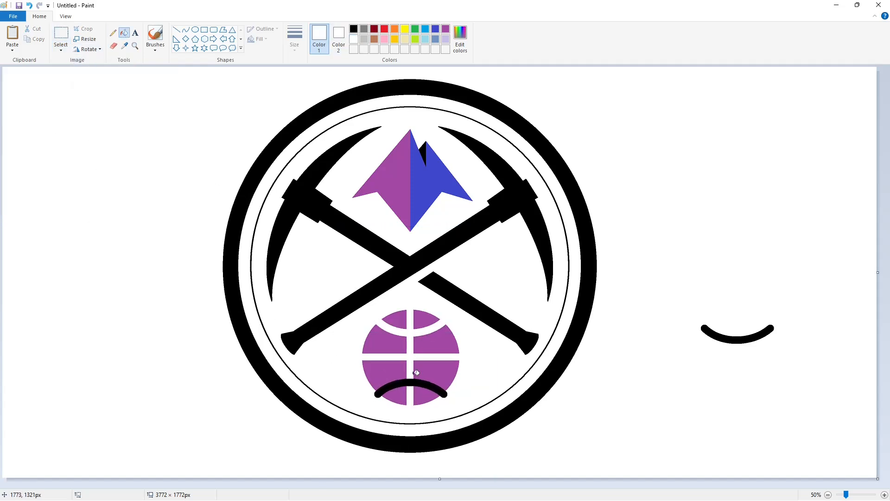
left_click(413, 381)
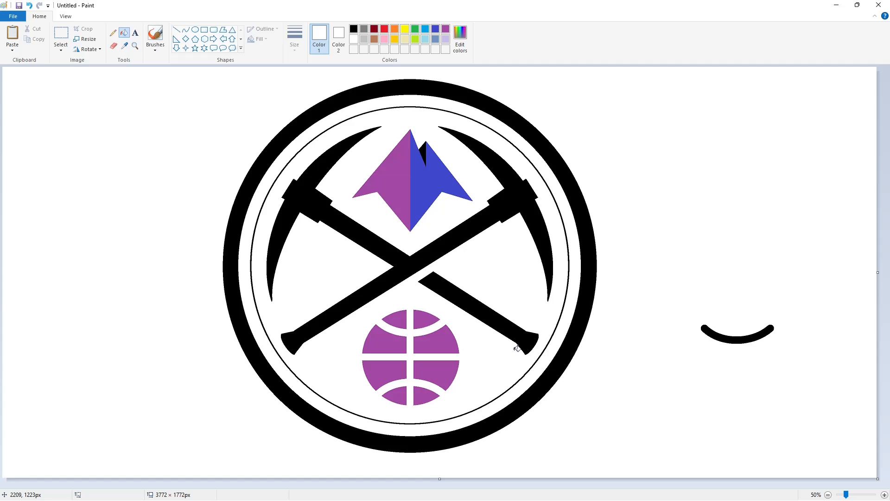
left_click(705, 333)
Fill the outer ring purple and the band inside it black
left_click(446, 30)
left_click(522, 144)
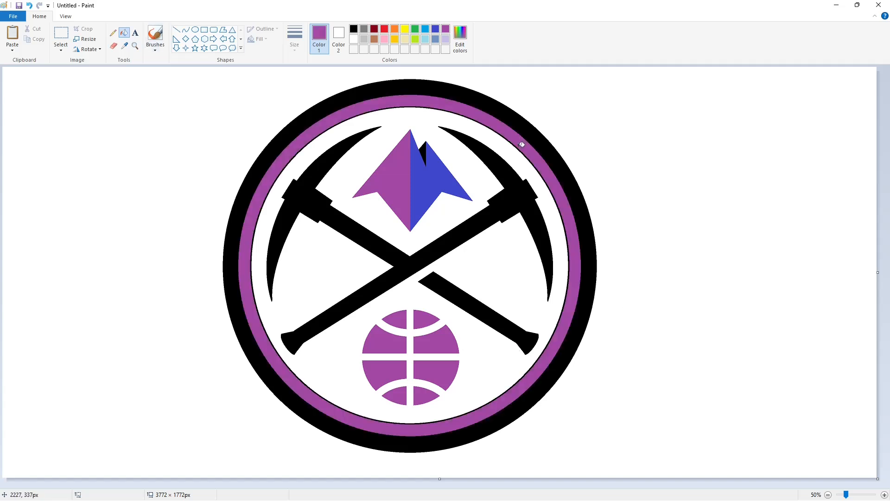
left_click(533, 142)
left_click(354, 28)
left_click(528, 145)
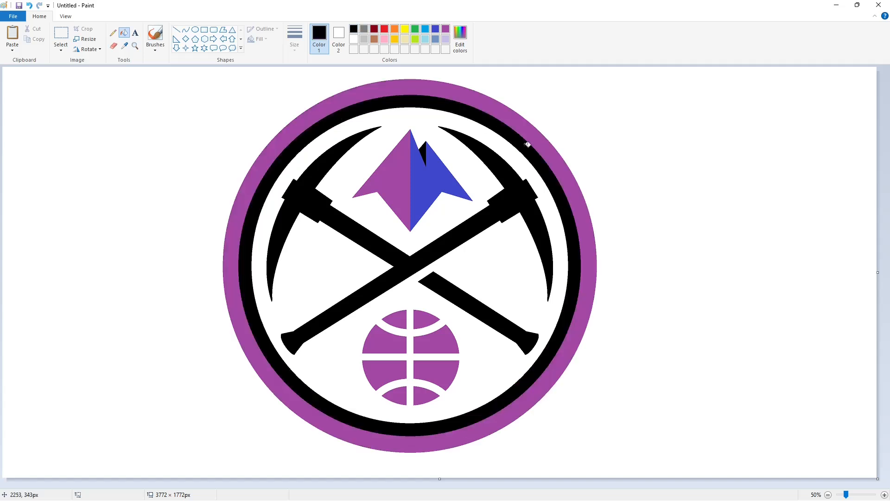
Mix a custom navy colour and fill the field inside the ring navy
left_click(426, 28)
left_click(459, 37)
left_click(497, 198)
left_click(543, 255)
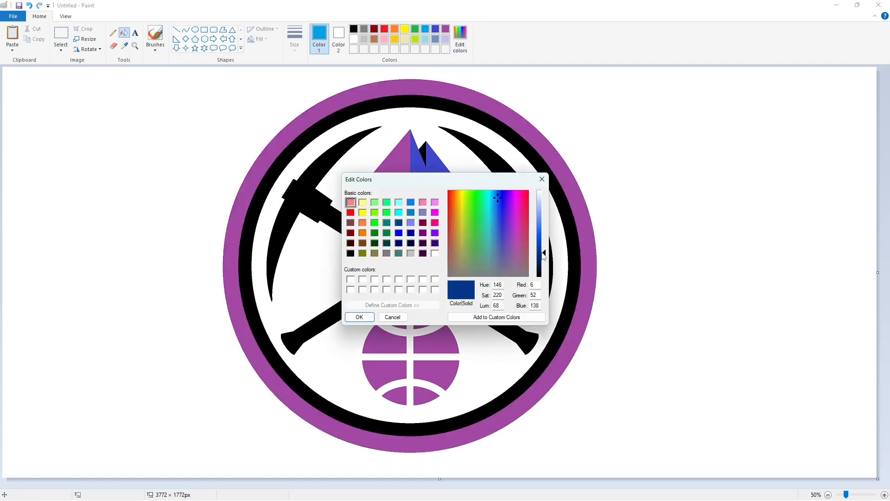
left_click(366, 319)
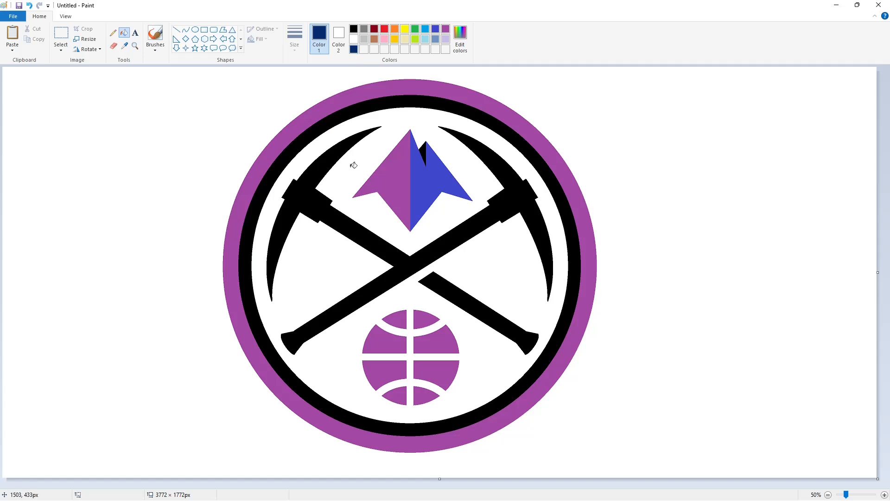
left_click(354, 165)
Mix a dark red, fill the black ring with it, and save it to the custom colours
left_click(385, 29)
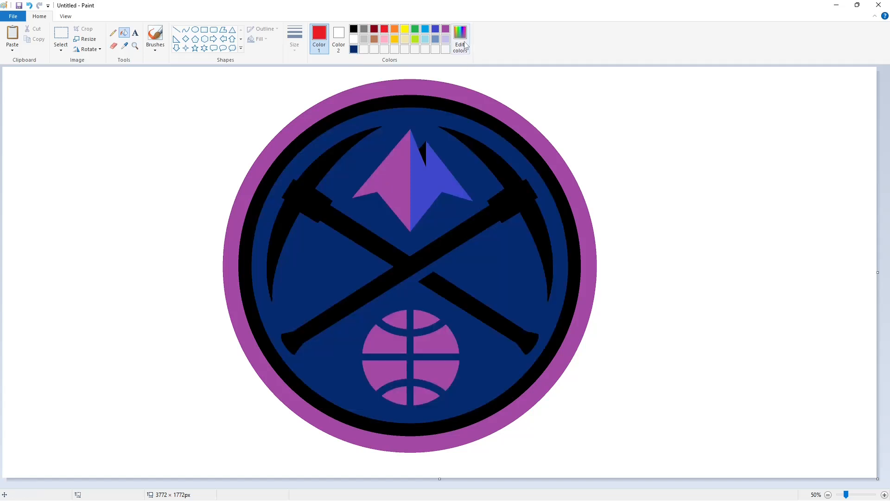
left_click(460, 37)
left_click_drag(540, 235, 542, 245)
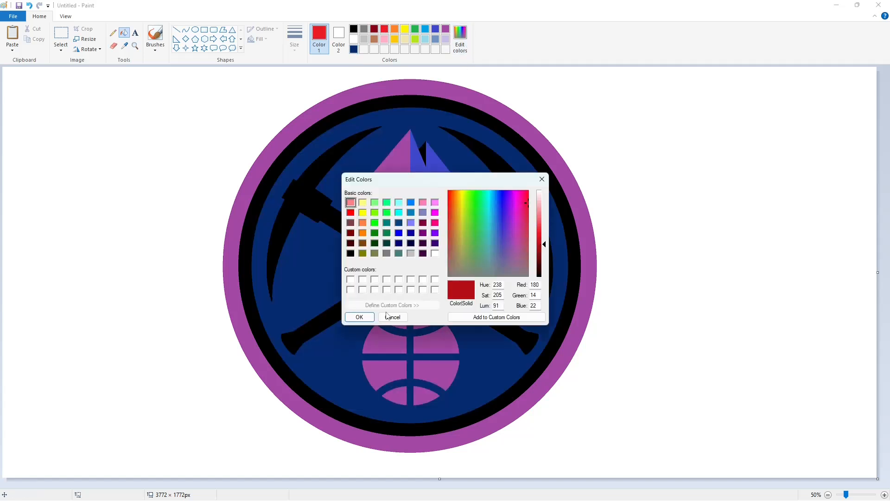
left_click(359, 316)
left_click(574, 298)
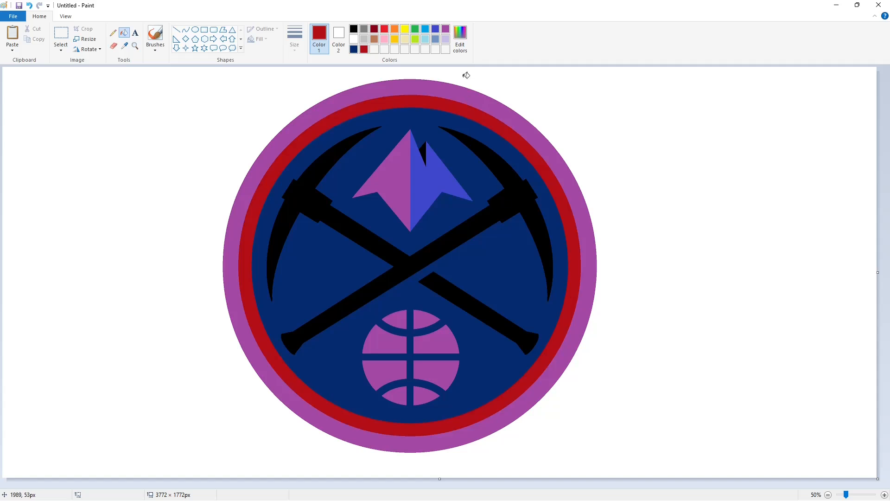
left_click(460, 37)
left_click(396, 317)
Fill the outer ring, mountain's right half, pickaxes, handle and lower ball segments gold
left_click(395, 40)
left_click(435, 83)
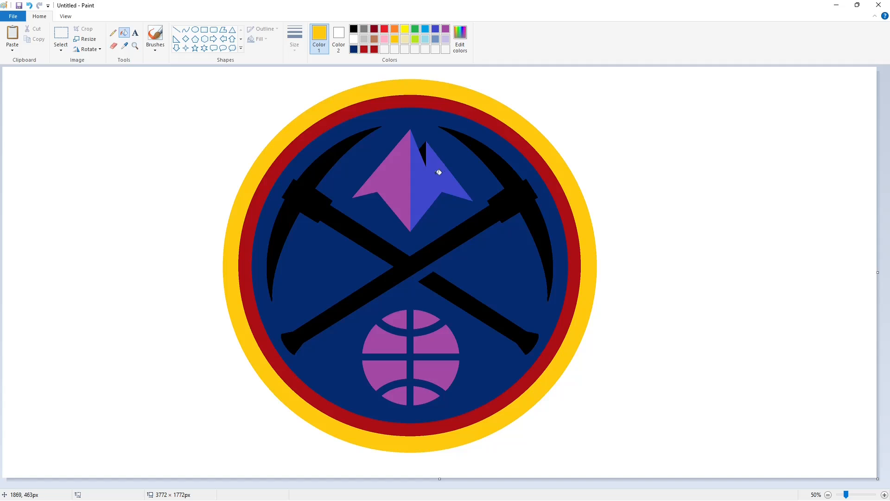
left_click(427, 197)
left_click(417, 261)
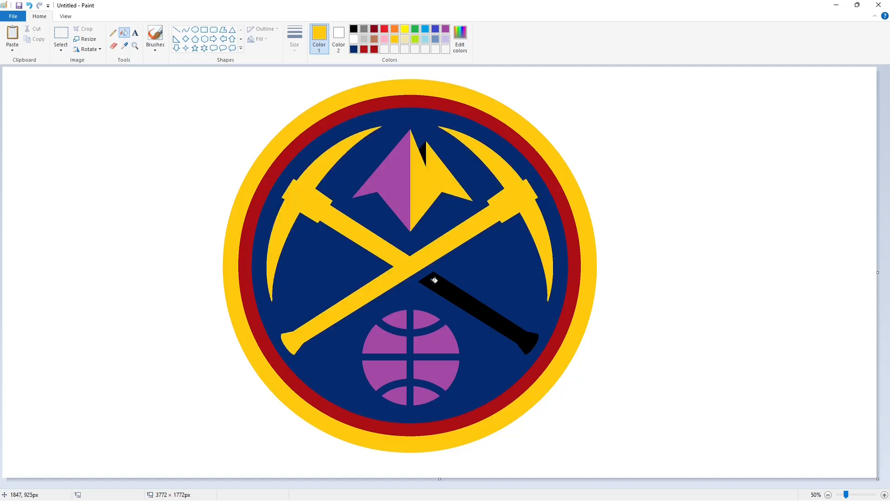
left_click(456, 294)
left_click(400, 367)
left_click(396, 394)
left_click(419, 393)
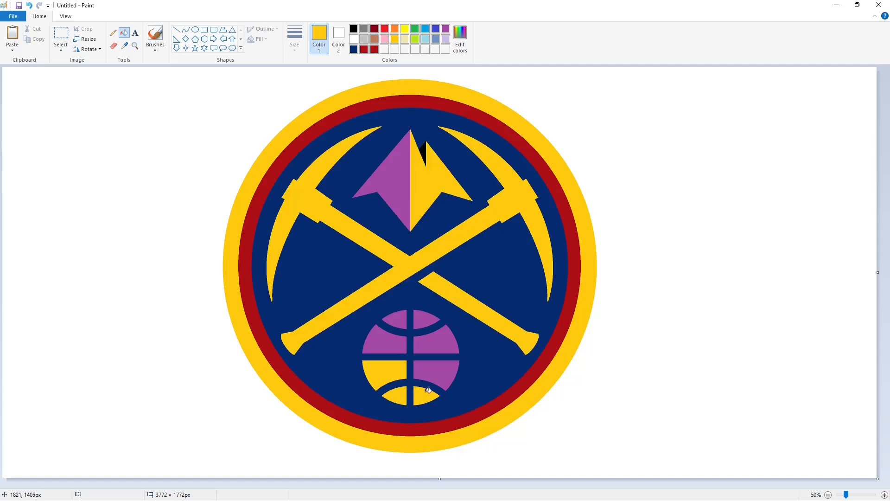
left_click(440, 374)
Fill the mountain's left half and the purple basketball segments white
left_click(354, 39)
left_click(399, 209)
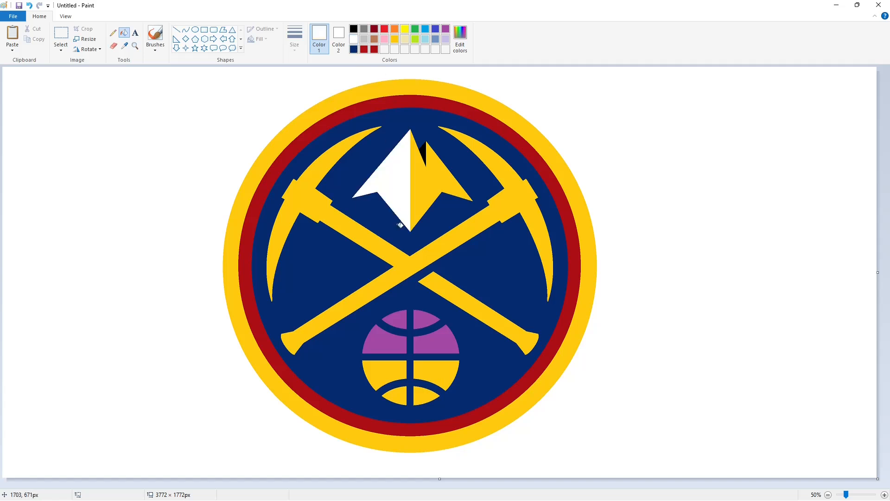
left_click(404, 313)
left_click(414, 316)
left_click(393, 338)
left_click(429, 341)
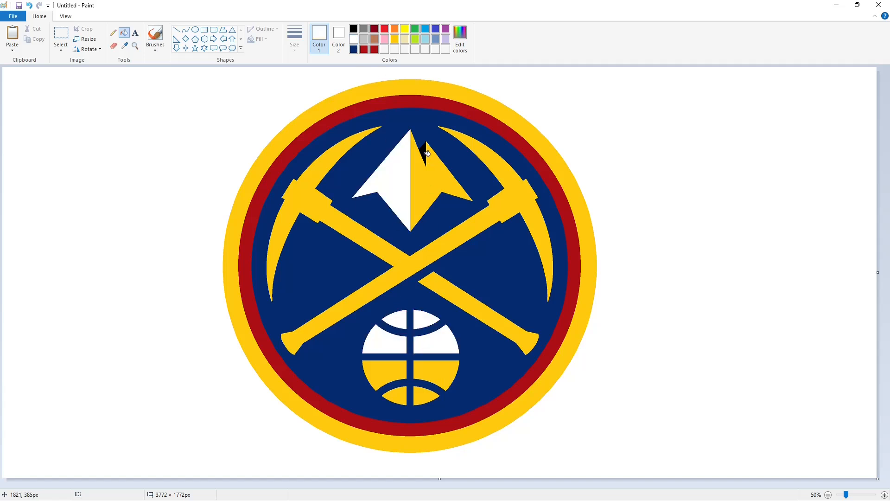